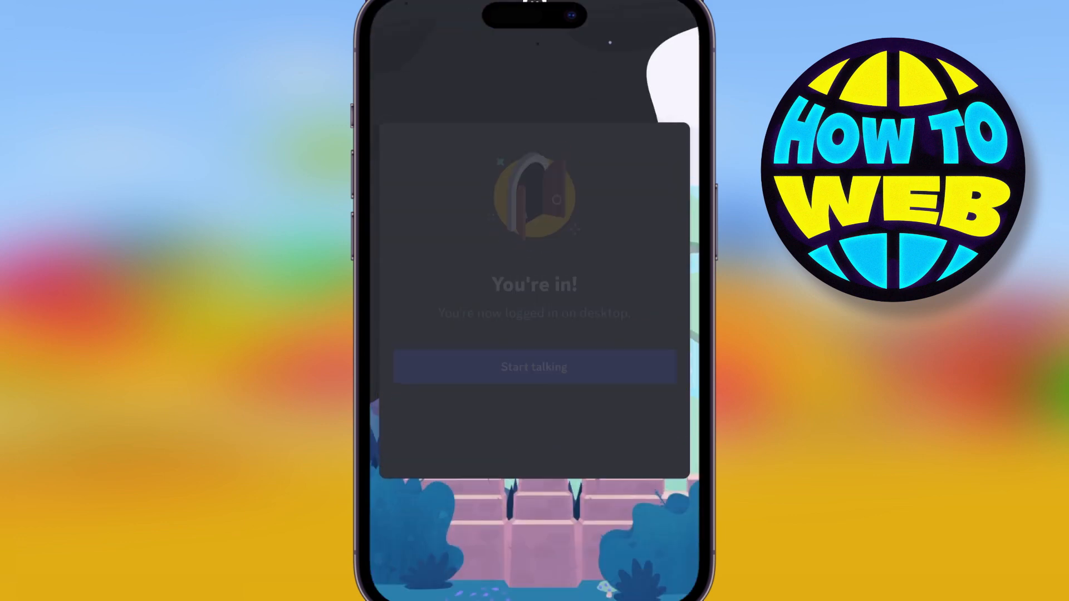
# - Dismiss the 'You're in!' confirmation via Start talking, returning to the settings menu
pyautogui.click(535, 406)
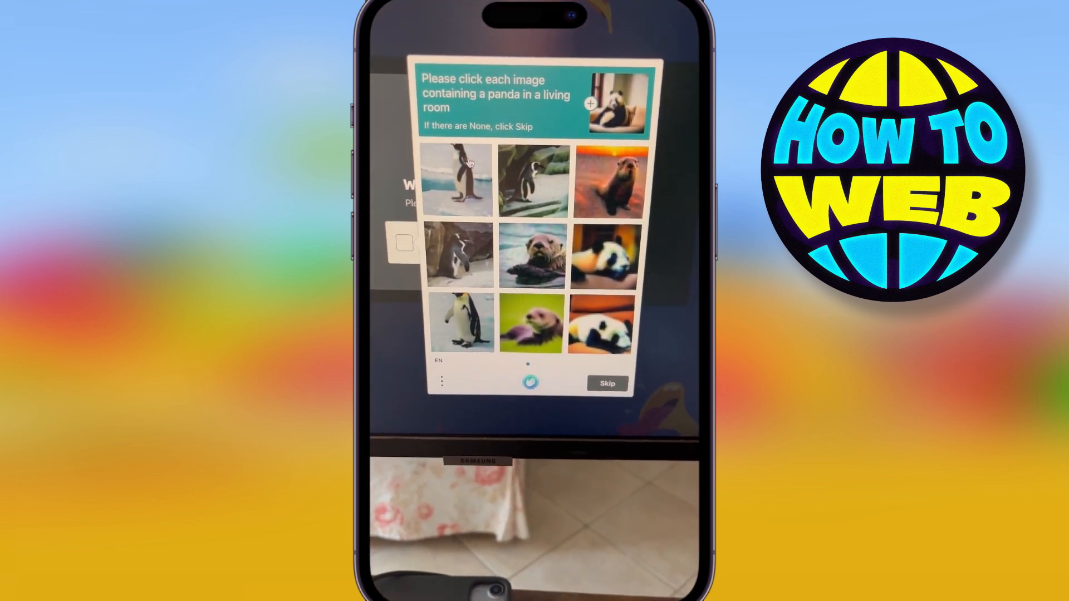
# - Select the panda-in-living-room tiles in the first hCaptcha round, then the matching tiles in the second
pyautogui.click(581, 316)
pyautogui.click(593, 243)
pyautogui.click(601, 371)
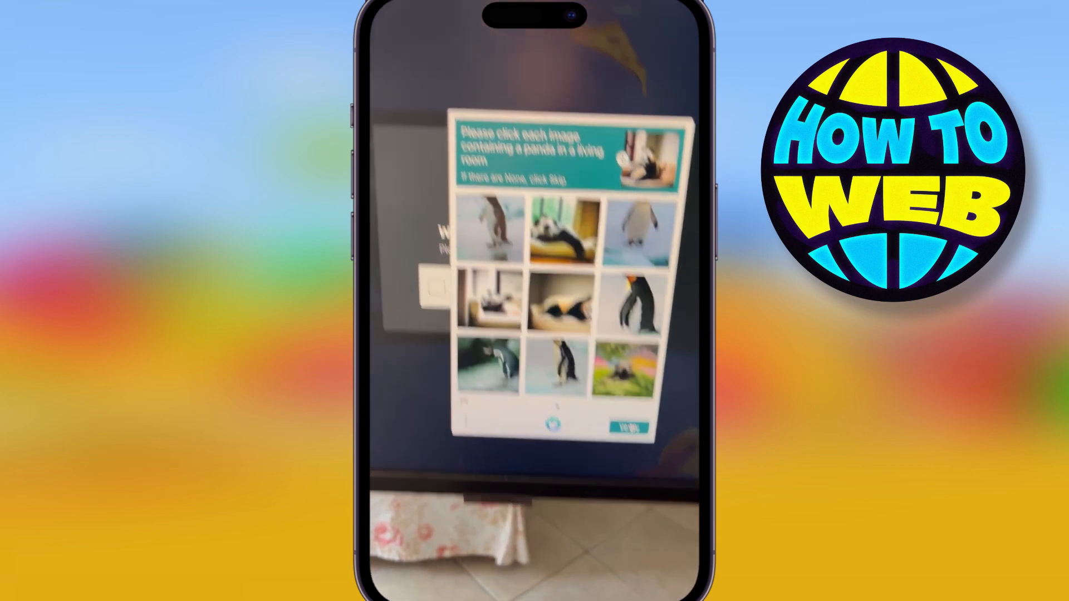
pyautogui.click(566, 366)
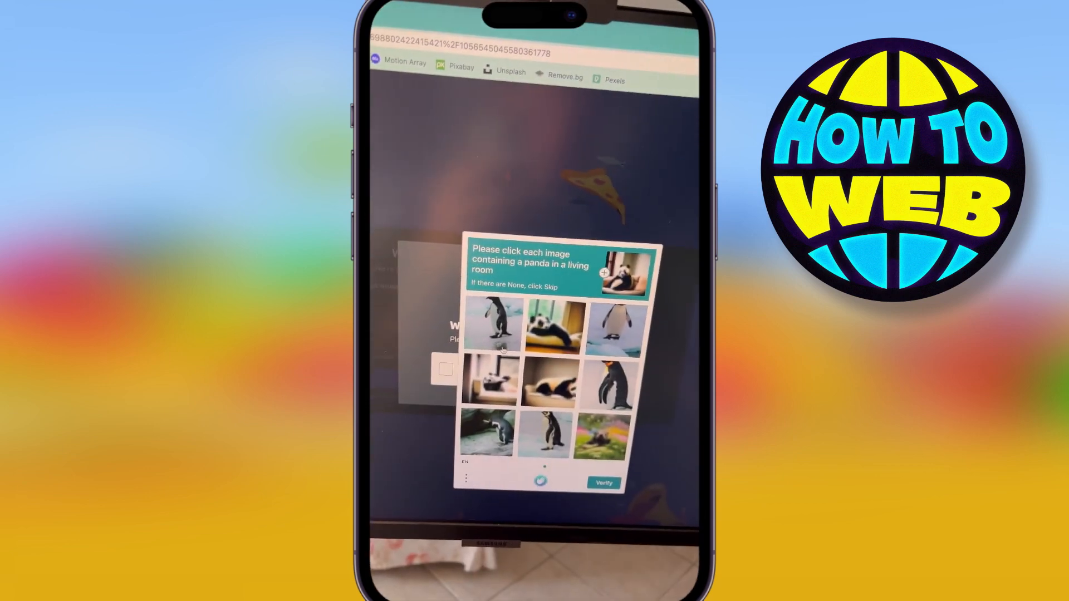
pyautogui.click(561, 405)
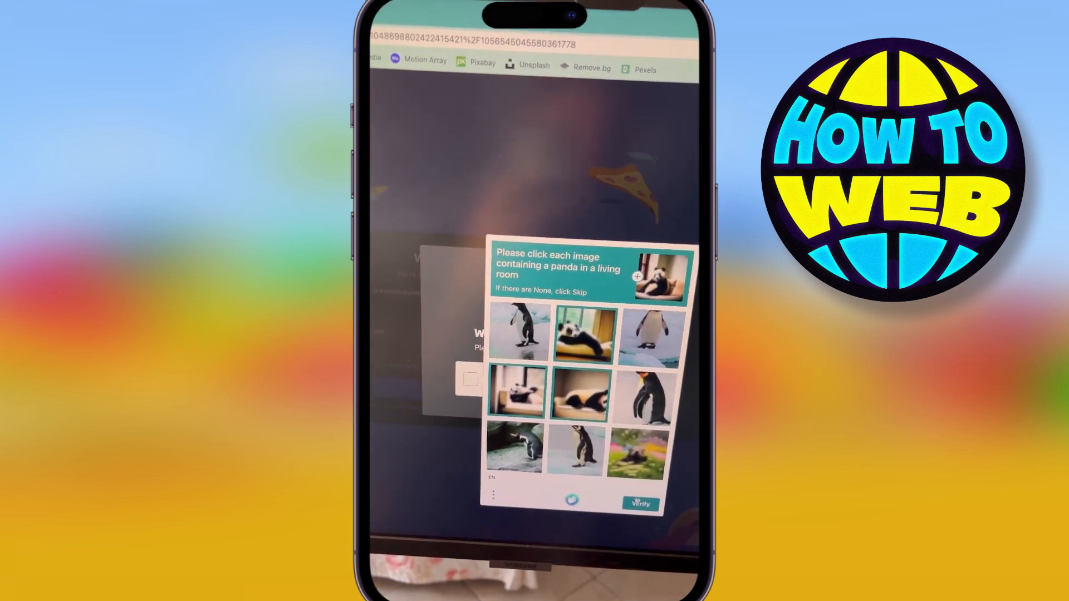
# - Verify the captcha so Discord desktop proceeds to its loading screen and signs in
pyautogui.click(648, 503)
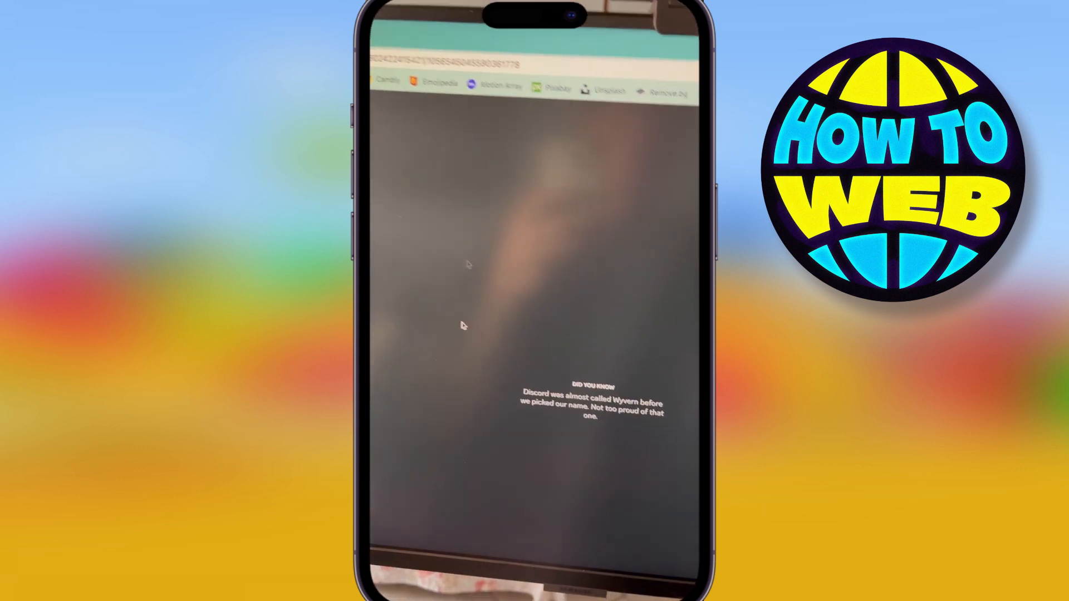